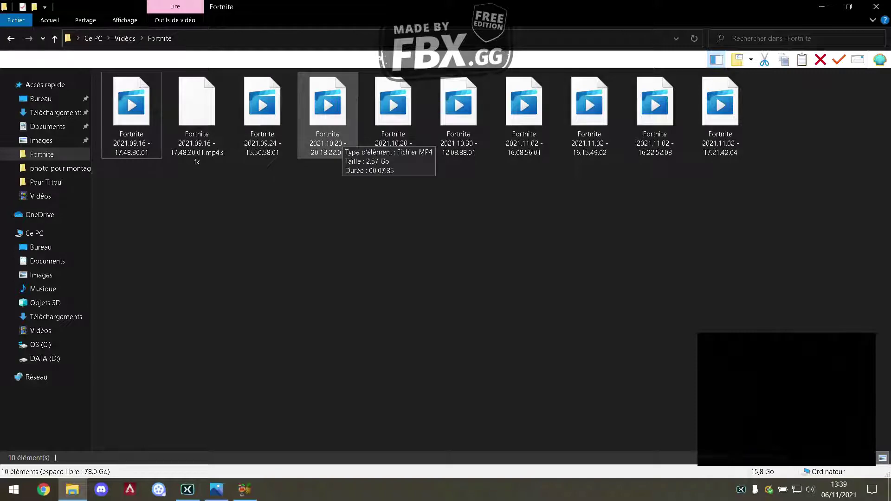
Load the video Fortnite 2021.10.30 - 12.03.38.01 into HandBrake as the source and apply the Very Fast 720p30 preset
left_click_drag(459, 118, 532, 247)
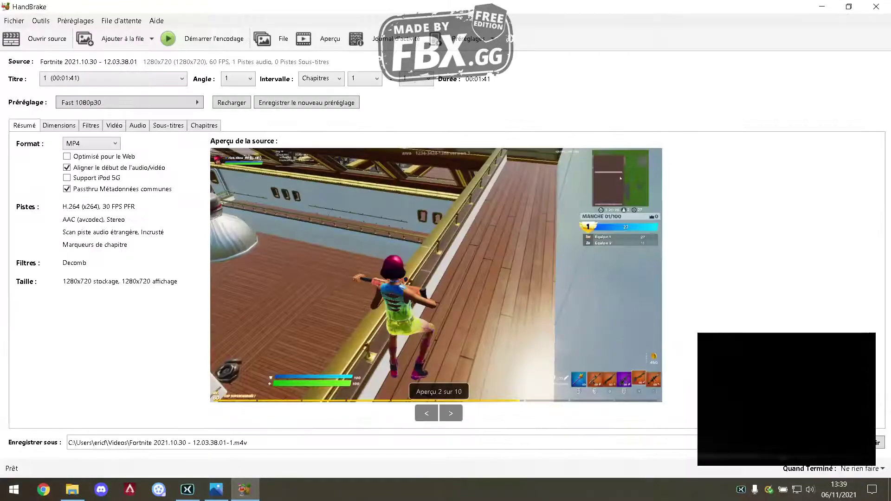
left_click(427, 413)
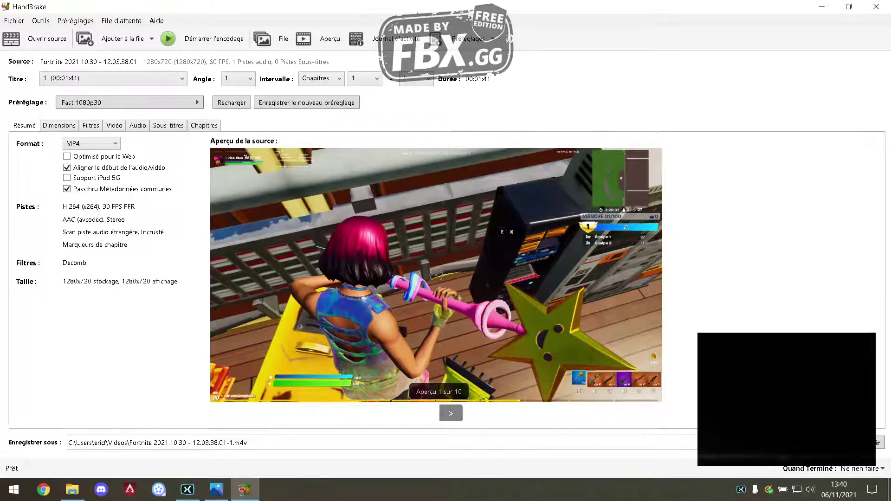
left_click(169, 103)
mouse_move(239, 120)
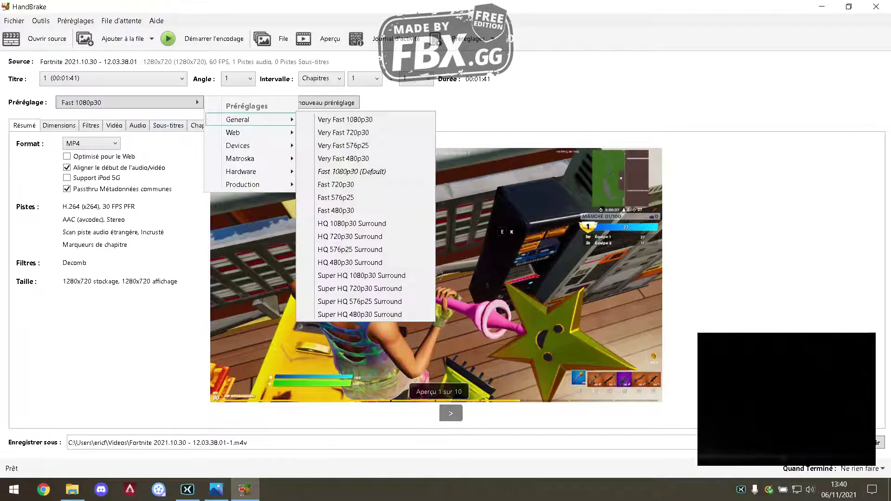
left_click(345, 133)
Set the video framerate to 60 fps and return to the encoding summary
left_click(114, 126)
left_click(108, 180)
left_click(104, 280)
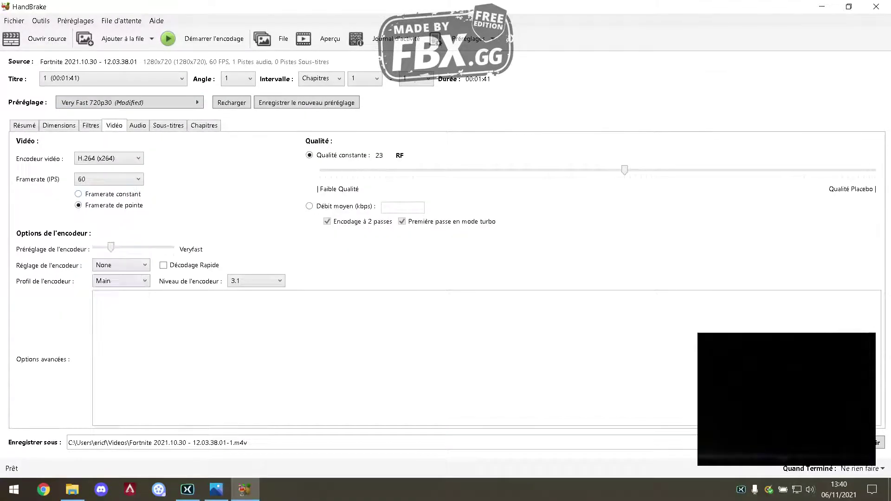
left_click(91, 125)
left_click(58, 125)
left_click(24, 125)
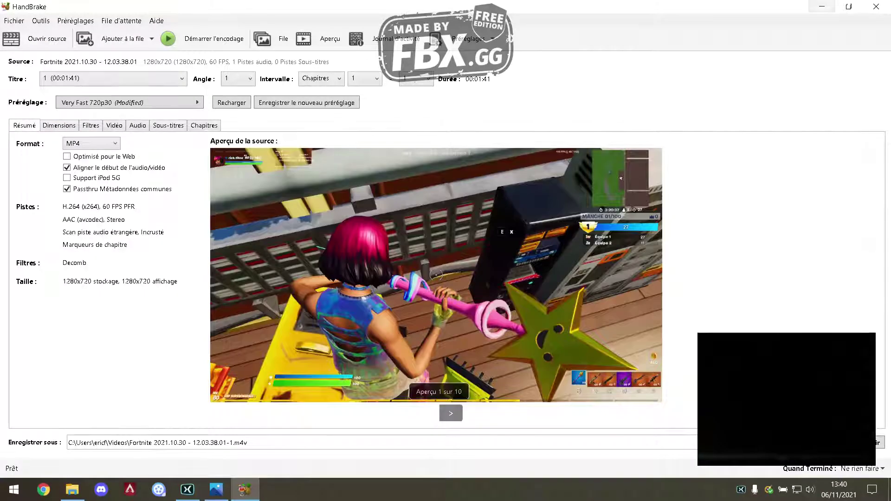
In File Explorer, examine the detailed video properties of the source file Fortnite 2021.10.30 - 12.03.38.01 and close them
left_click(822, 7)
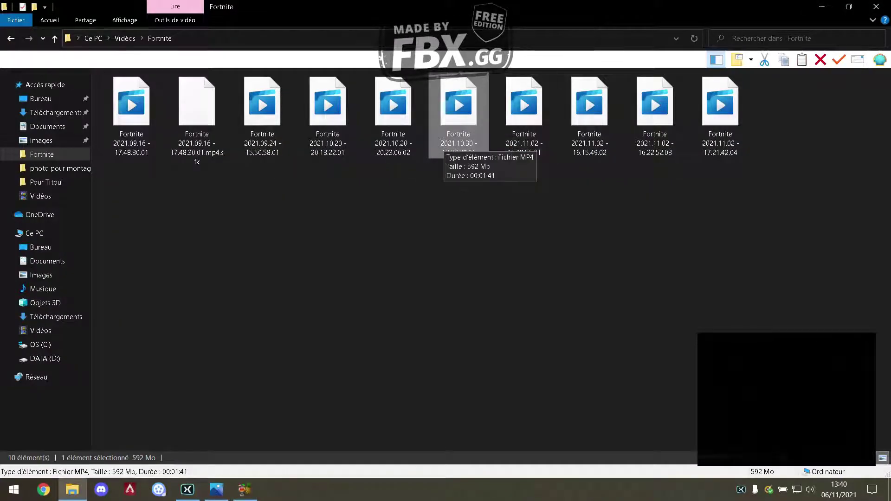
right_click(463, 143)
left_click(488, 403)
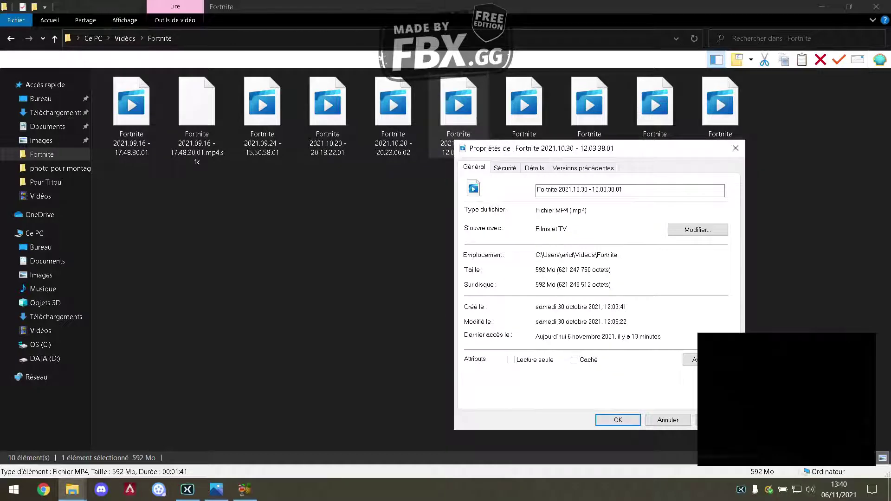
left_click(534, 168)
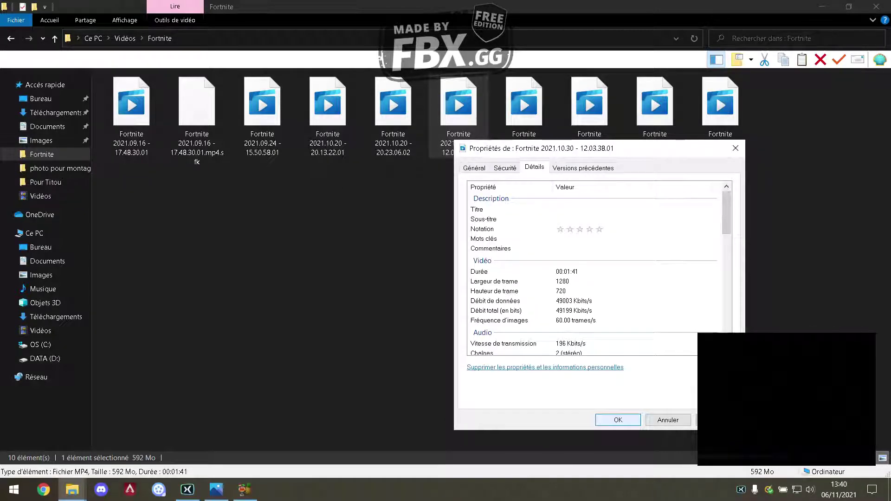
left_click(618, 420)
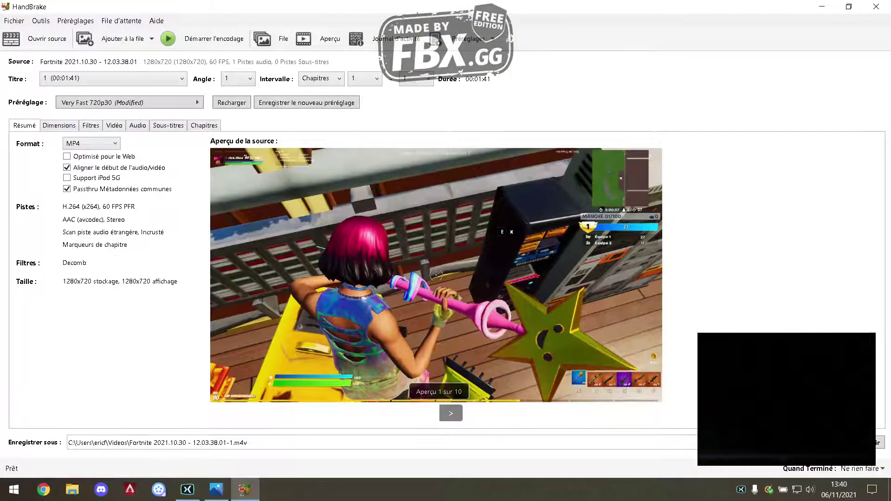
Review the output dimensions, including the rotation options, and the filter settings in HandBrake
left_click(59, 126)
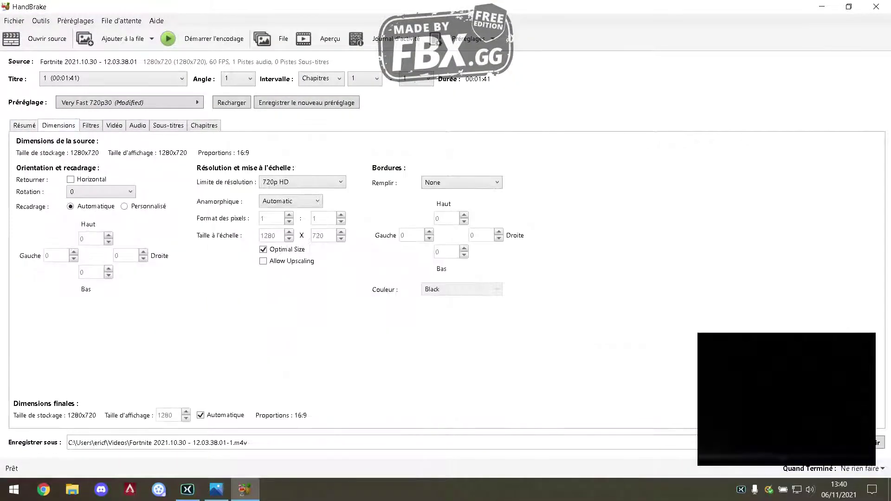
left_click(102, 192)
left_click(101, 192)
left_click(91, 126)
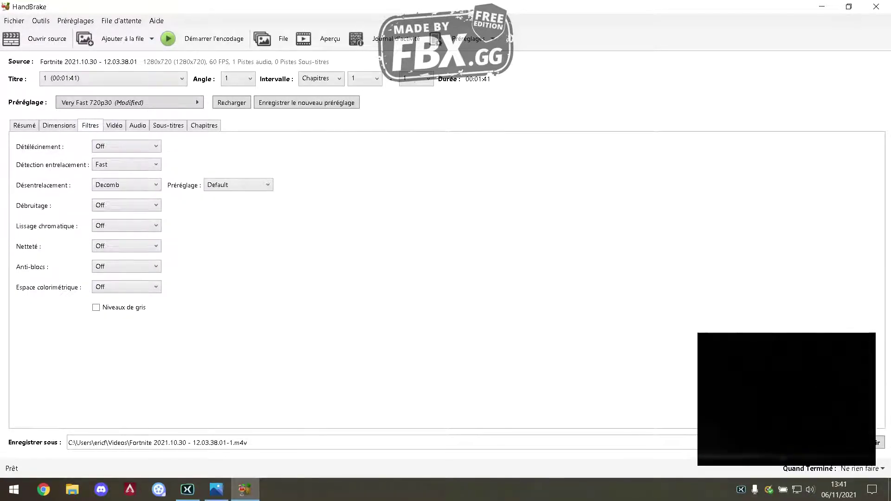
Try the constant video quality at RF 0, and bring it back to RF 23
left_click(114, 126)
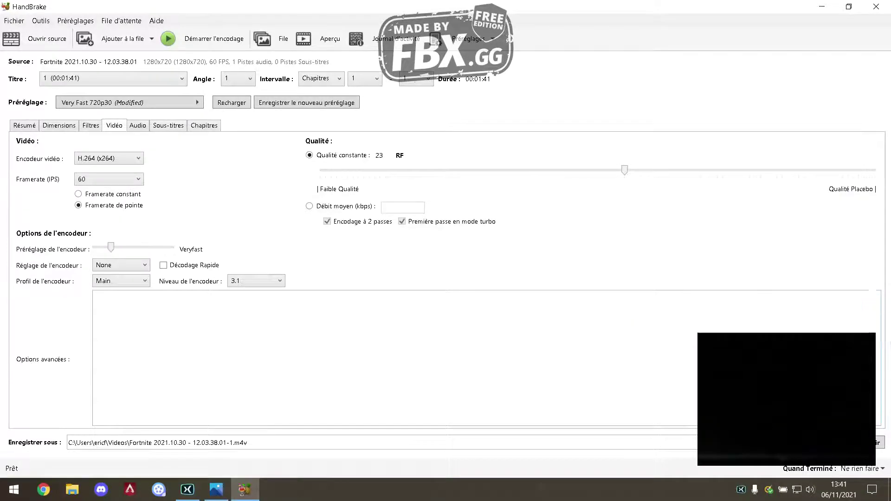
left_click_drag(625, 170, 875, 170)
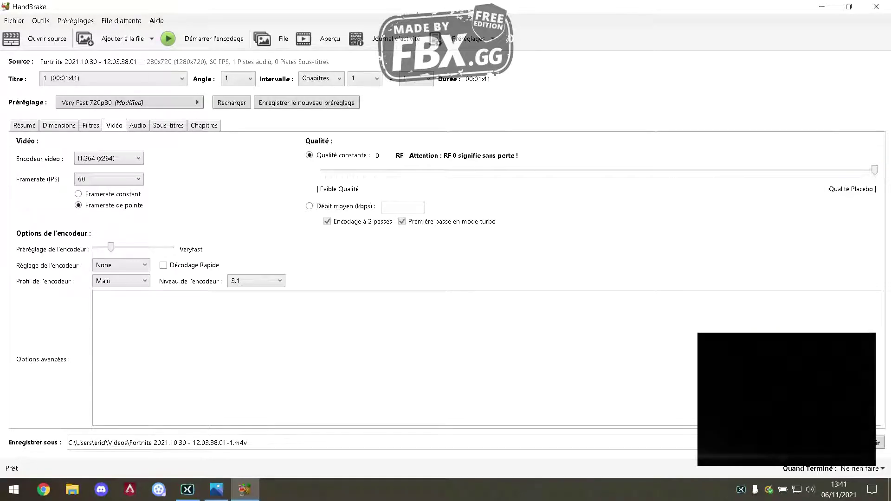
left_click_drag(875, 171, 696, 171)
key("Left")
key("Left")
key("Left")
key("Left")
key("Left")
key("Left")
key("Left")
key("Left")
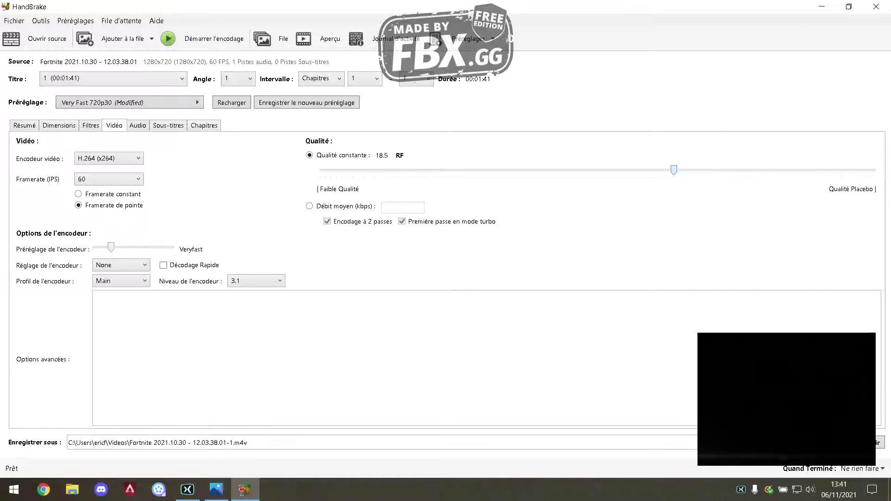
key("Left")
key("Left")
key("Left")
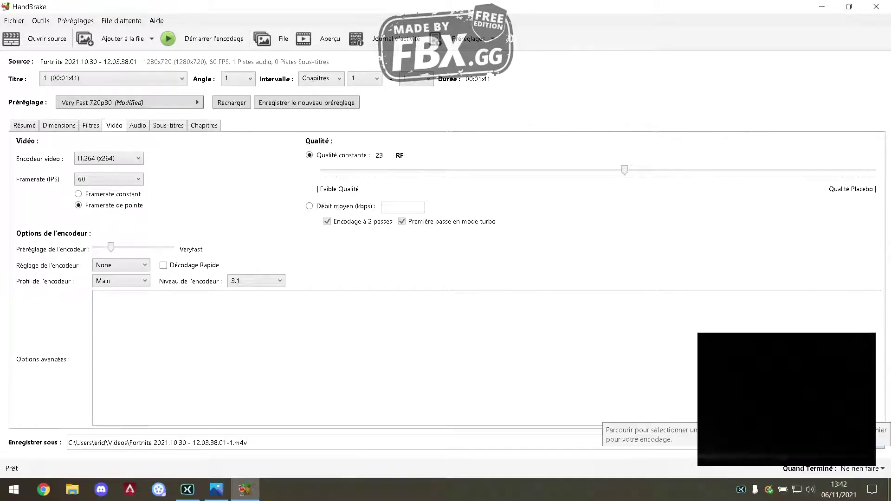
Check the save location of the output file without changing it, and start the encoding
left_click(866, 443)
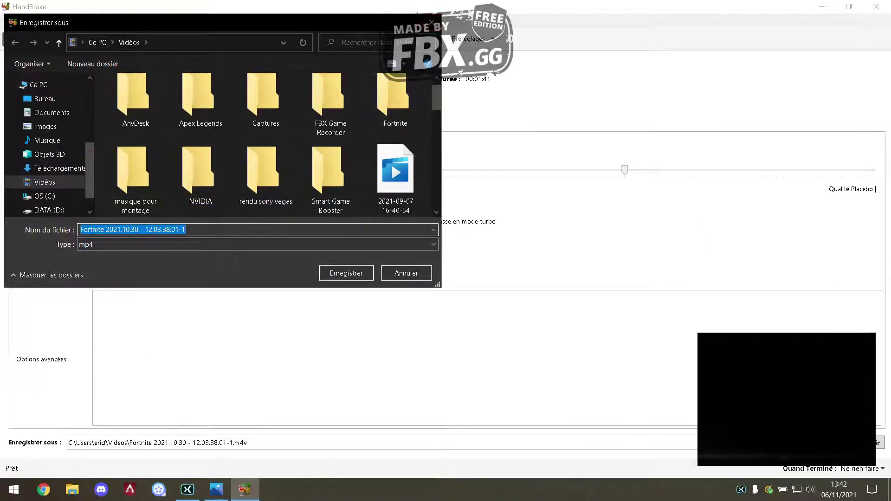
left_click(431, 22)
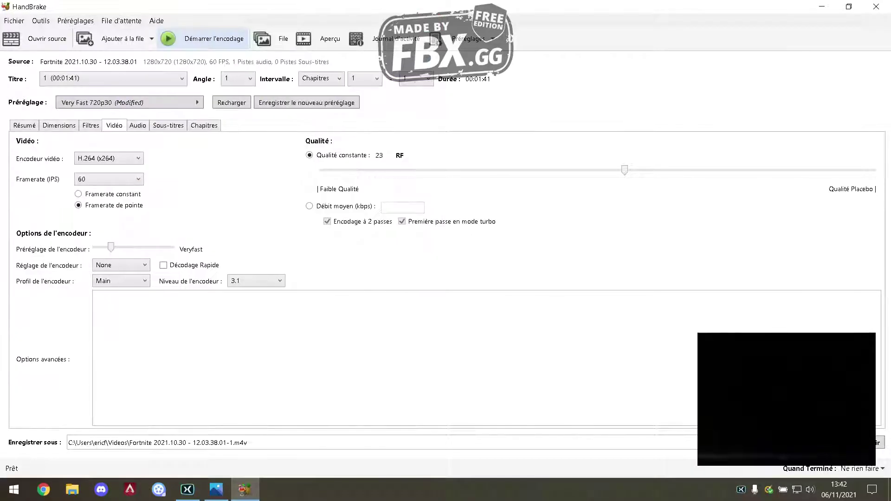
left_click(203, 39)
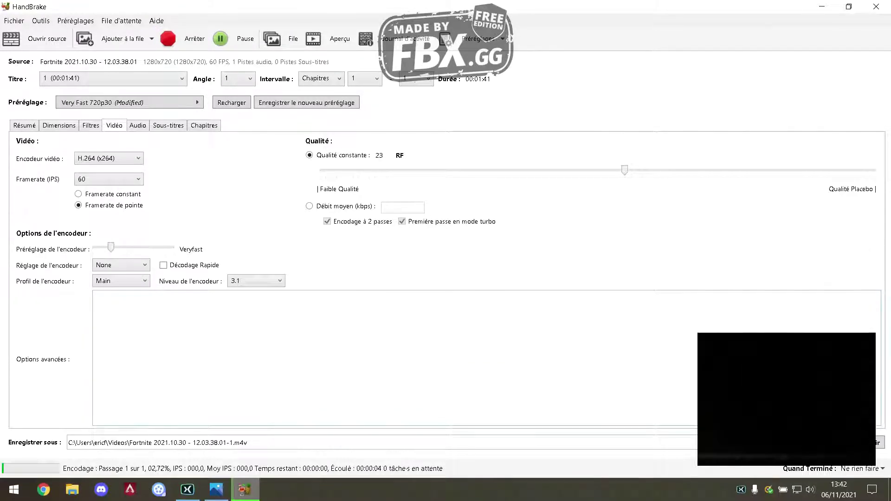
Examine the available bitrate and mixdown options of the audio track, keeping 160 and Stereo
mouse_move(187, 490)
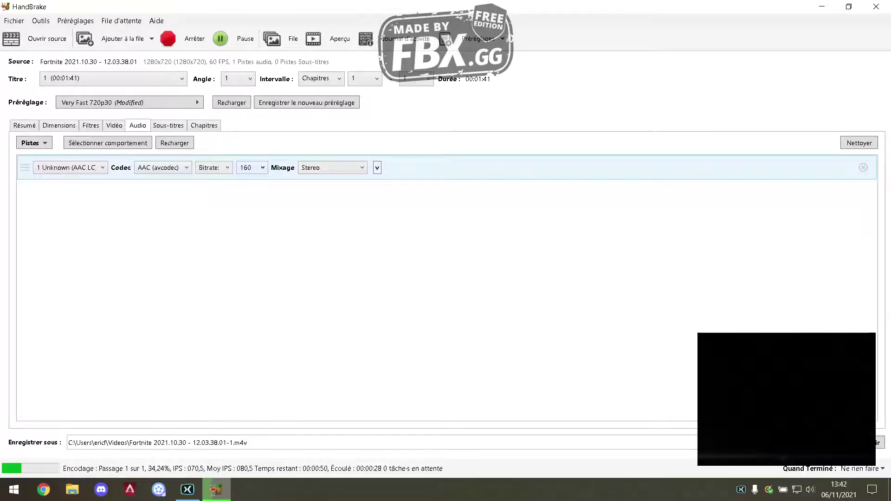
left_click(252, 168)
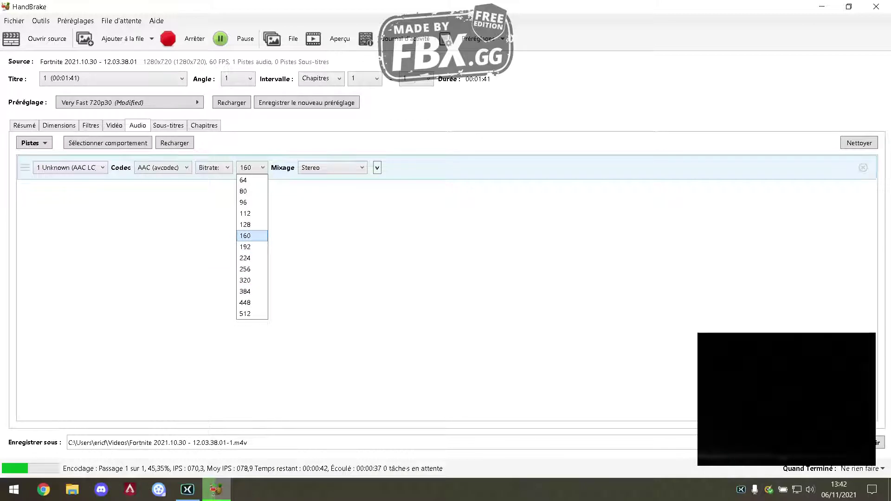
left_click(252, 236)
left_click(332, 167)
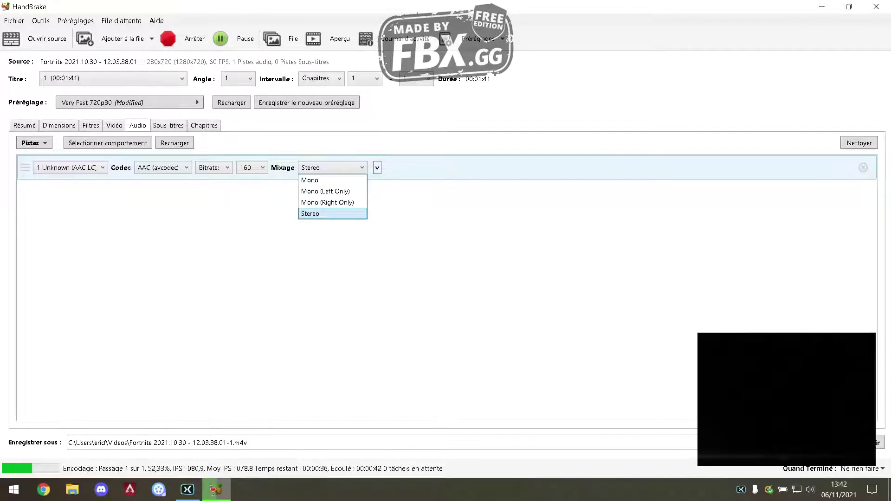
key("Home")
key("Down")
key("Down")
key("Down")
key("Home")
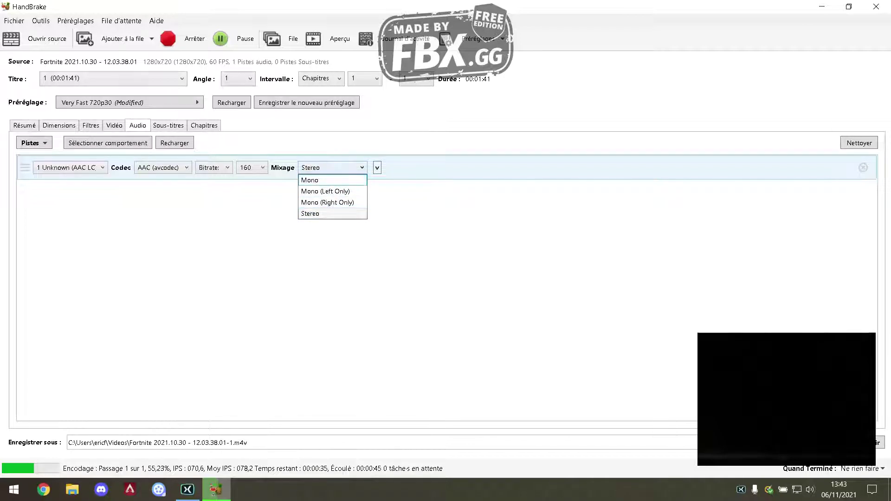
key("Escape")
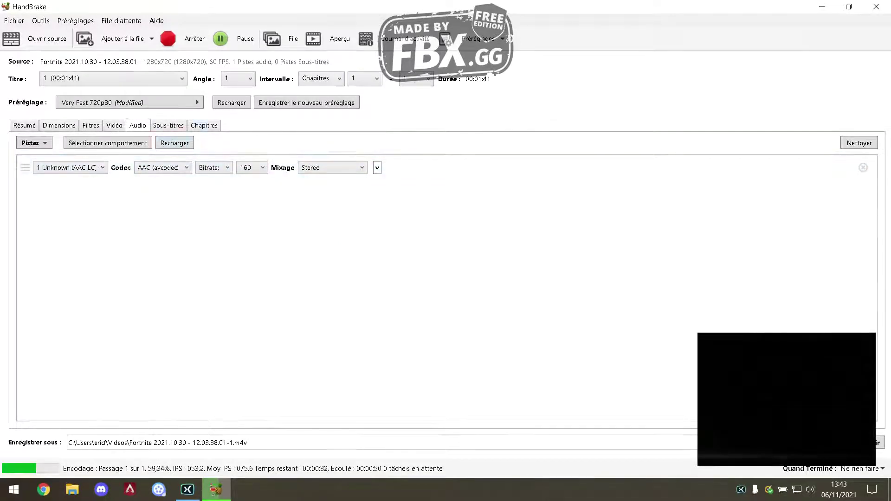
Review the subtitle, chapter, video, filter and dimension settings while the encoding runs
left_click(168, 125)
key("ctrl+Tab")
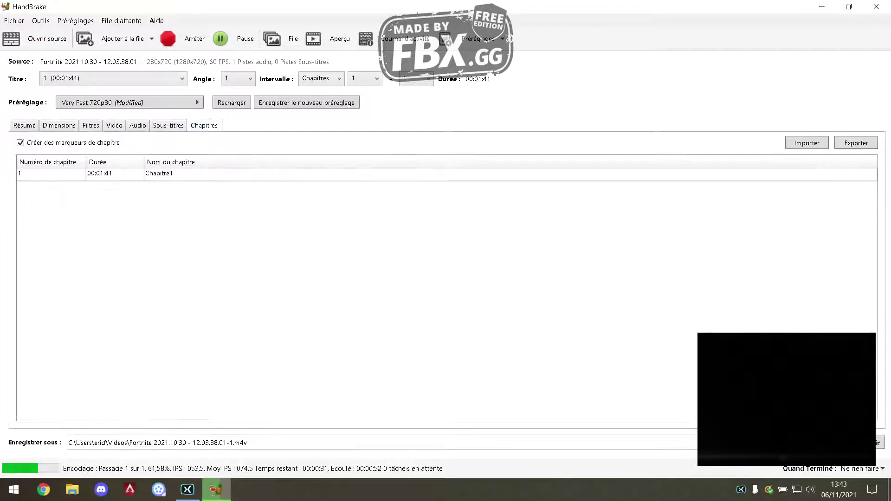
left_click(168, 126)
left_click(114, 125)
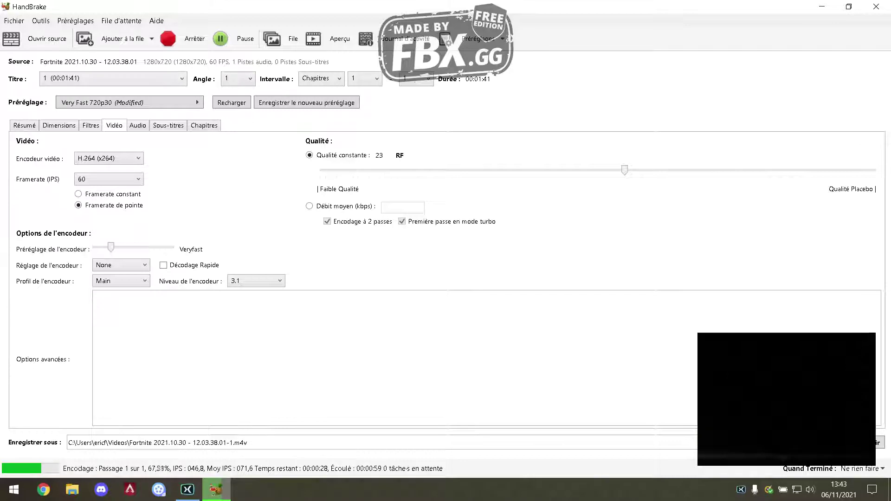
key("ctrl+shift+Tab")
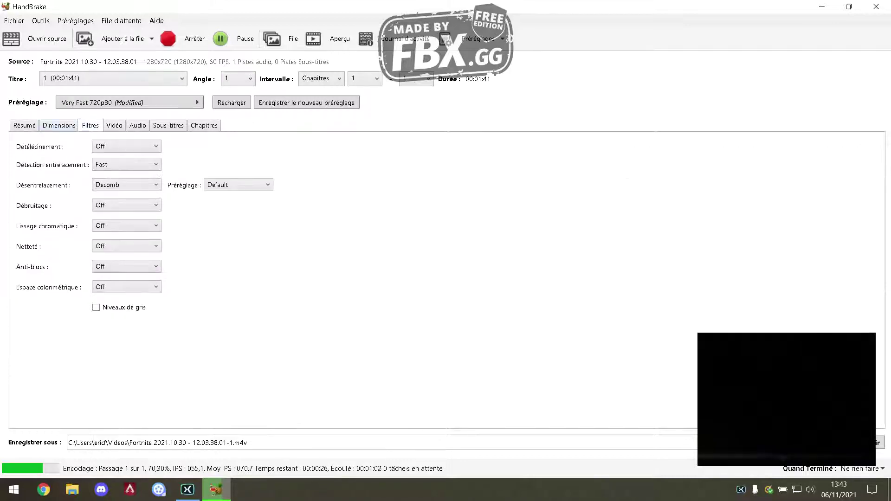
key("ctrl+shift+Tab")
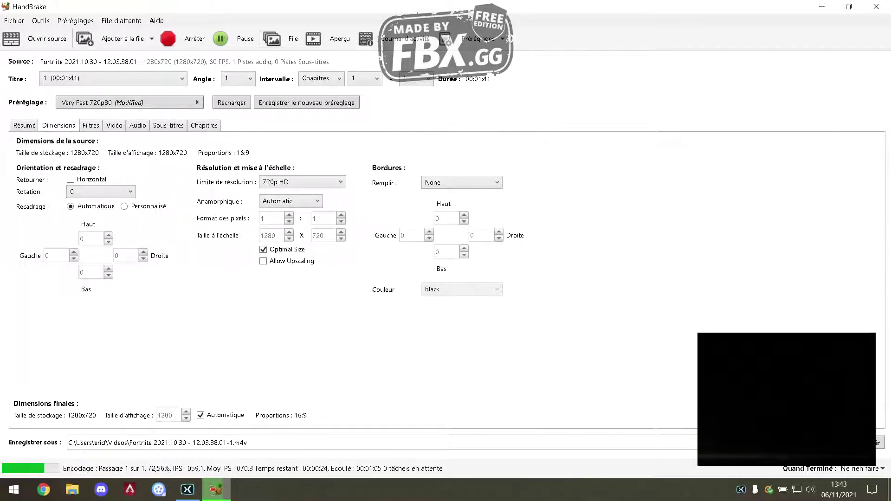
key("ctrl+shift+Tab")
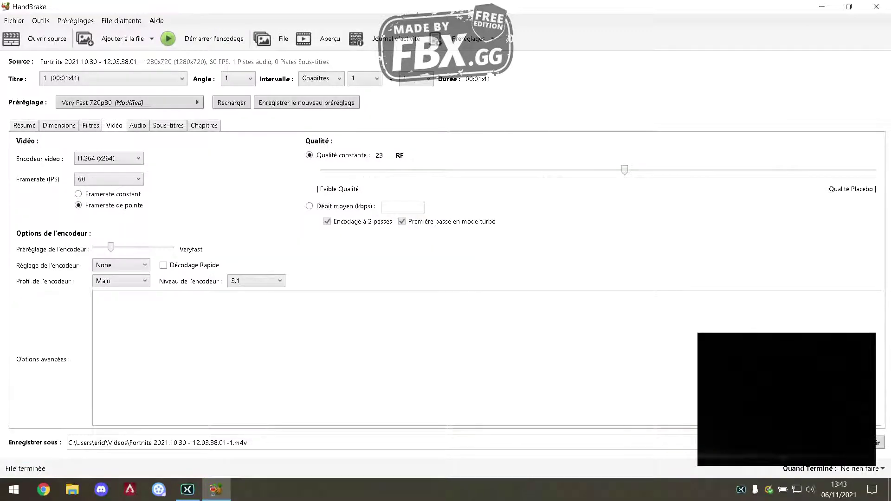
Switch to File Explorer and look through the Vidéos folder and its Fortnite subfolder for the video files
left_click(72, 489)
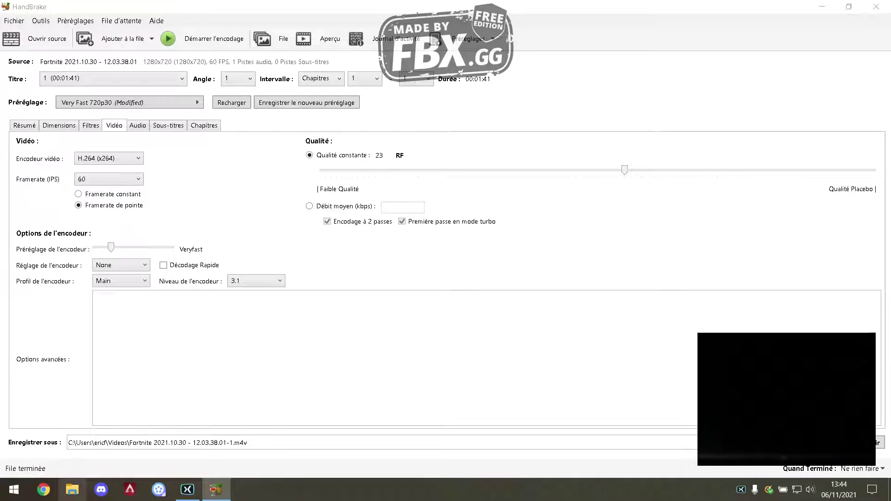
left_click(40, 196)
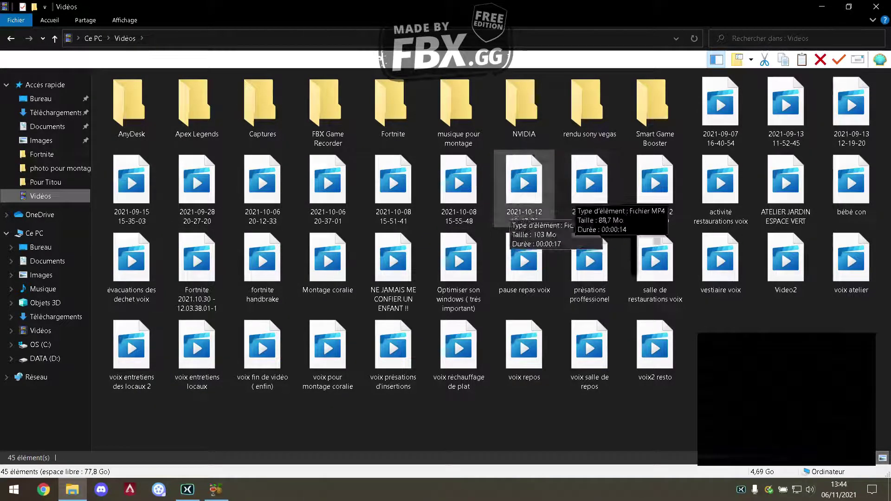
left_click(393, 107)
key("Return")
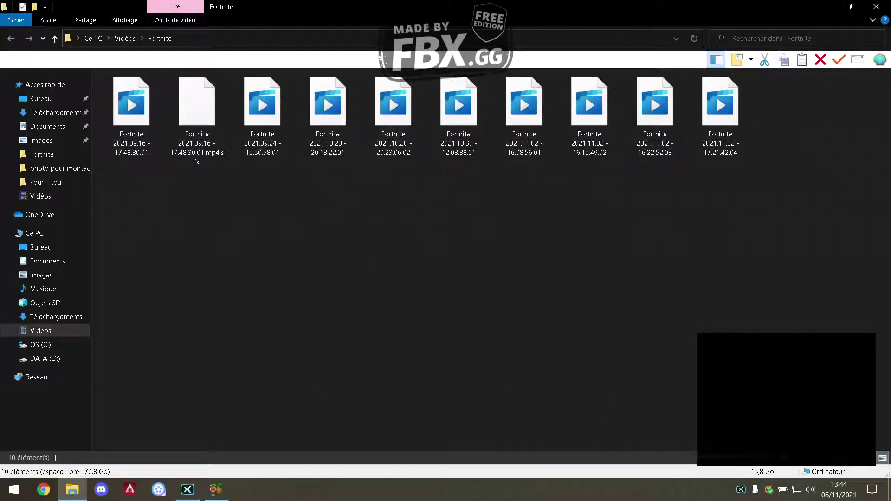
key("BackSpace")
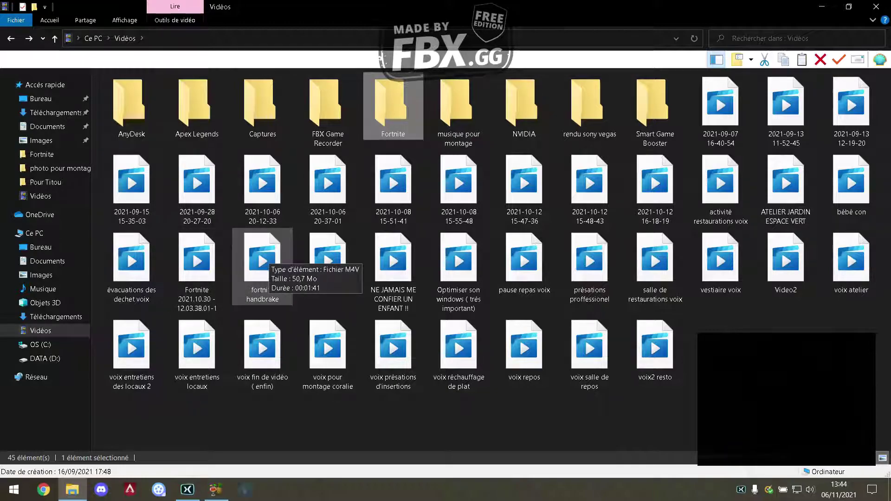
Play the video "fortnite handbrake" to check its quality, pause it and close the player
double_click(263, 257)
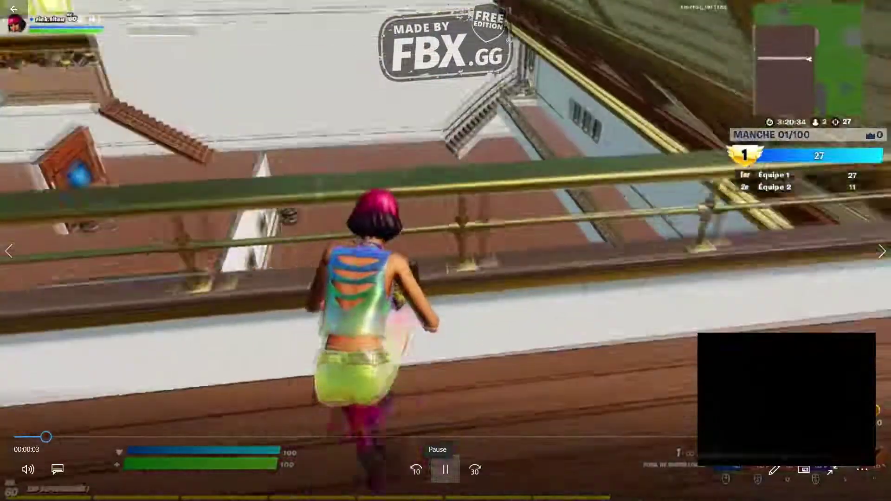
left_click(445, 470)
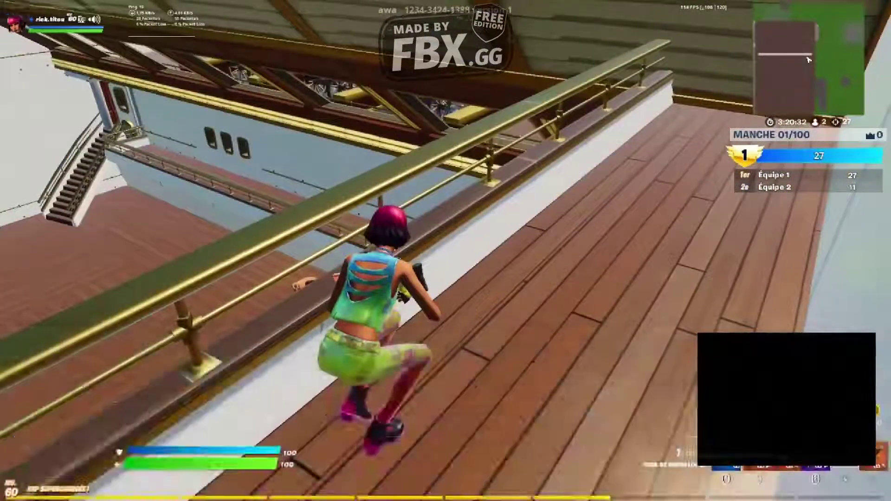
key("space")
key("space")
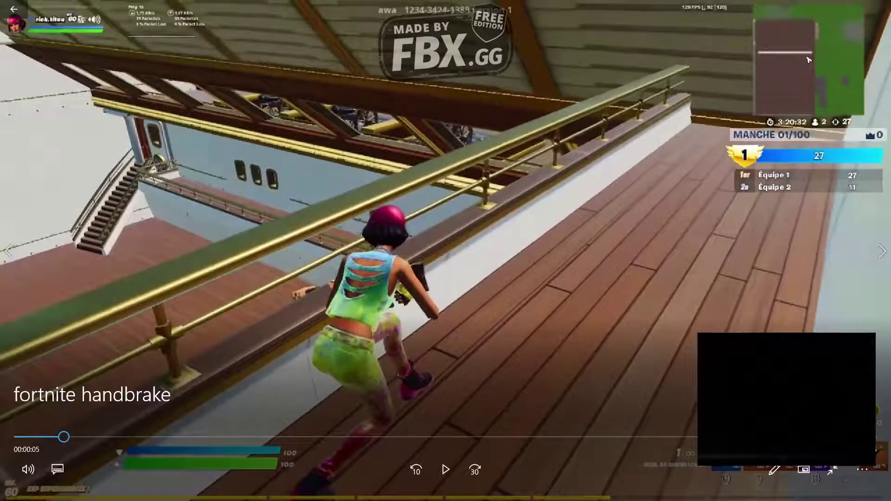
left_click(877, 7)
mouse_move(188, 490)
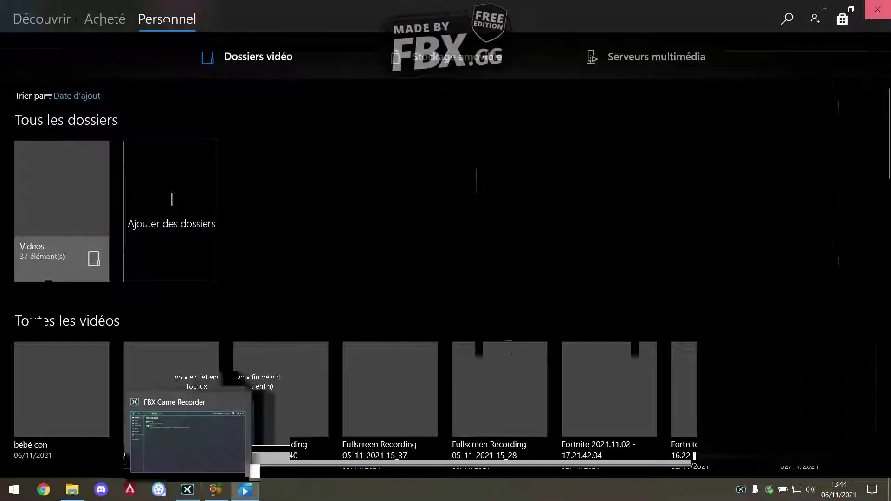